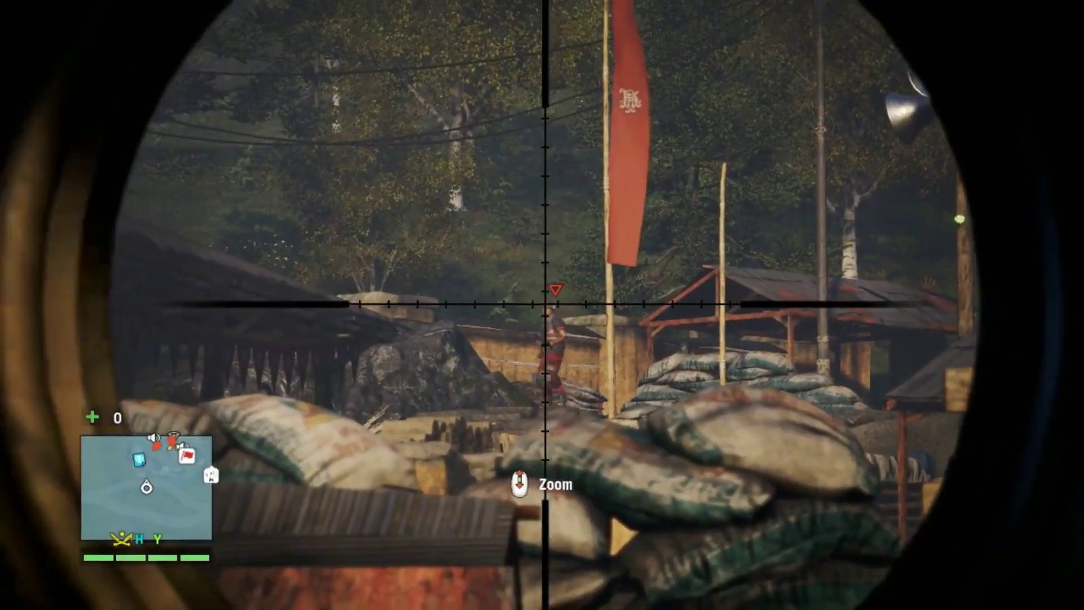
Headshot two outpost enemies through the sniper scope, re-scoping on the next target
left_click(542, 305)
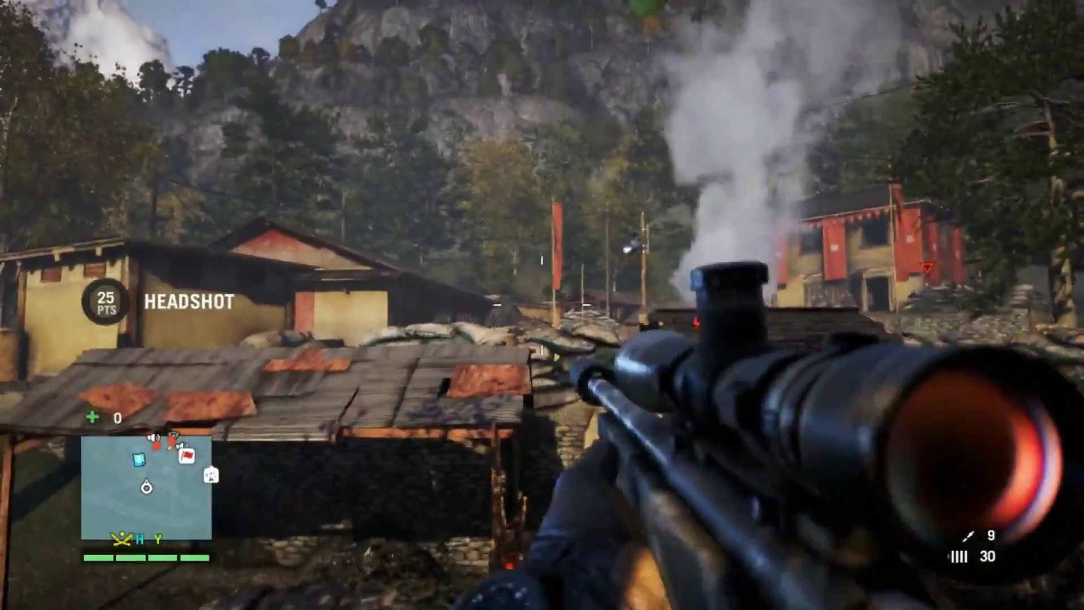
right_click(542, 305)
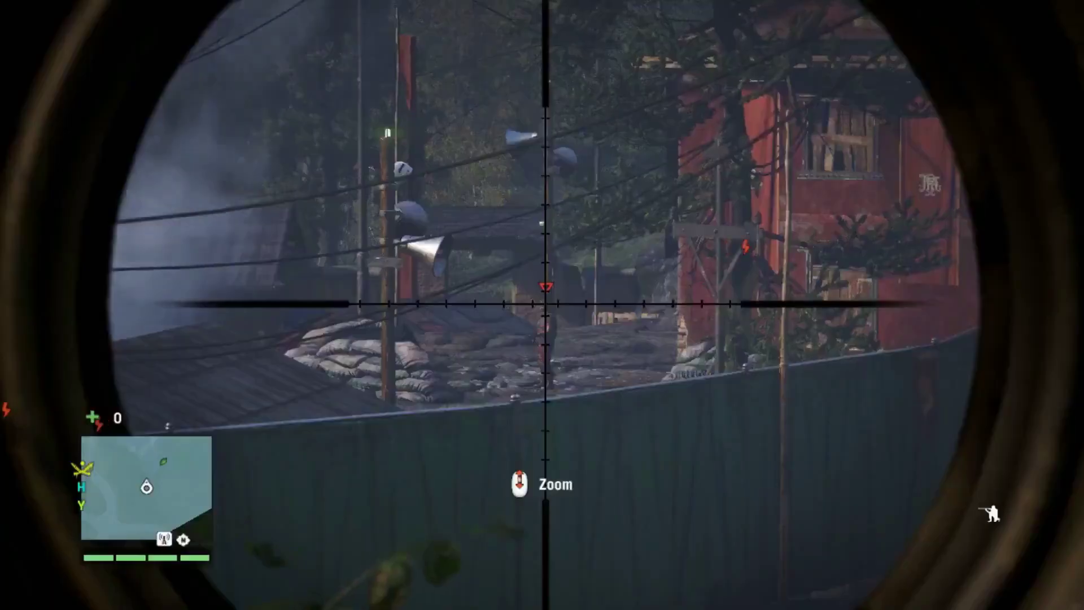
left_click(542, 305)
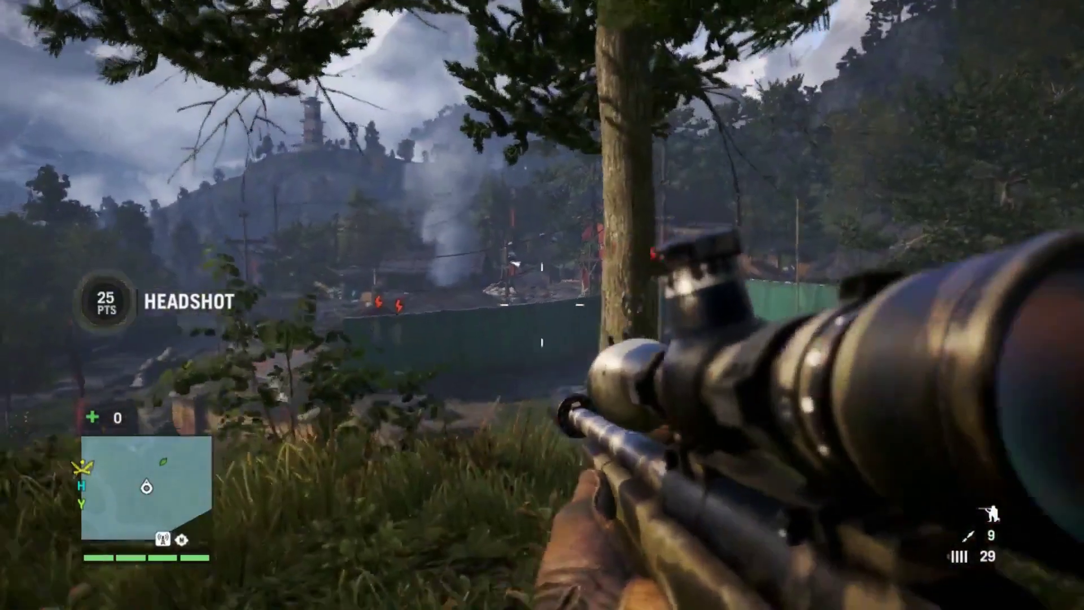
right_click(543, 306)
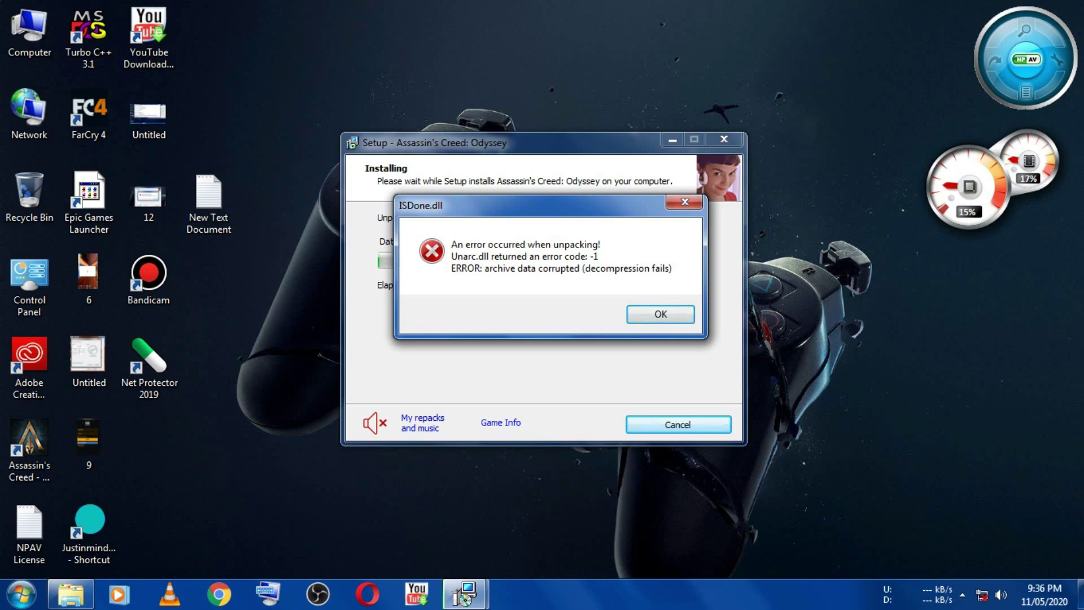
Bring up Control Panel from the Start menu with all settings items listed
left_click(22, 593)
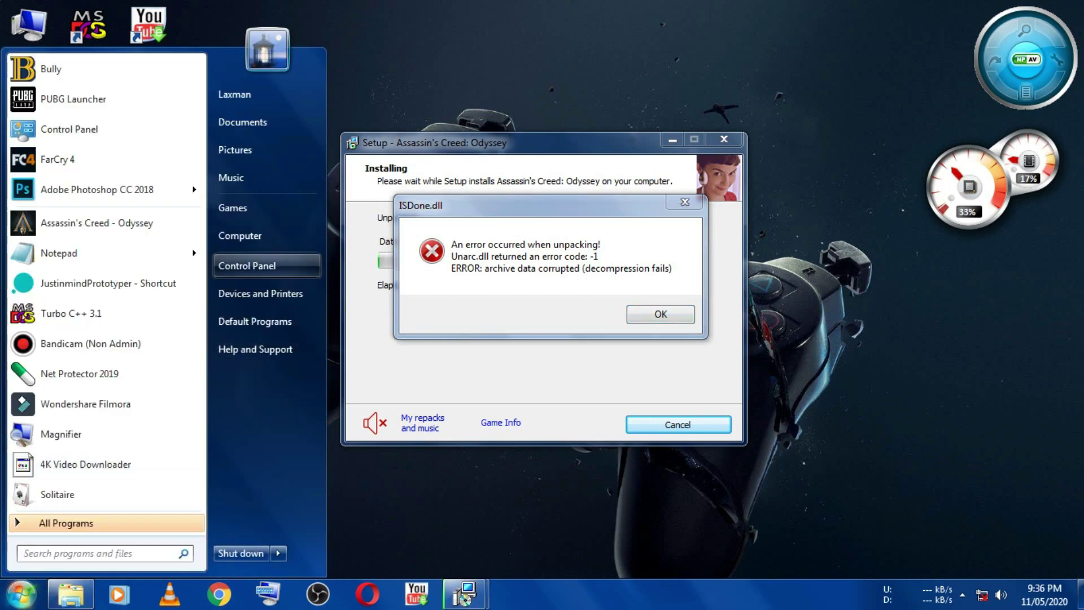
left_click(246, 265)
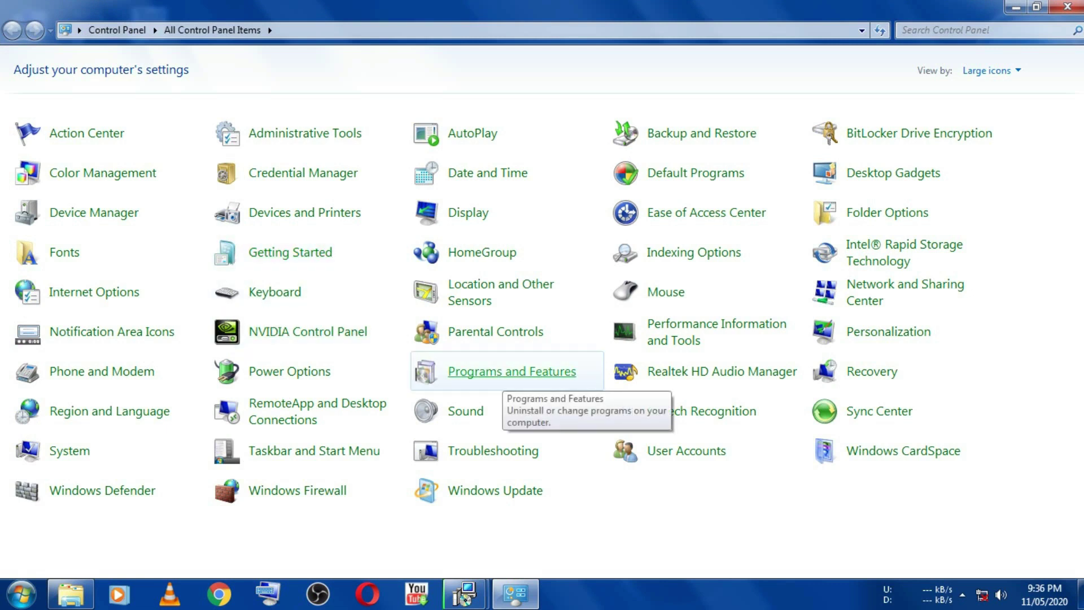
Locate Net Protector 2019M in Programs and Features, dismiss its uninstall prompt, and minimize the window
left_click(502, 372)
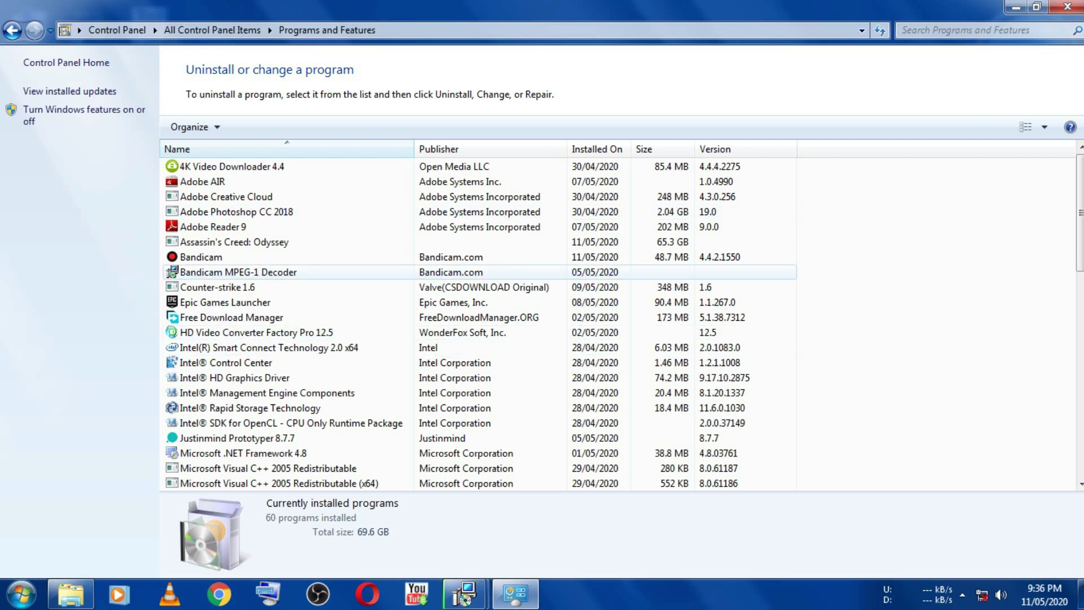
scroll(475, 271, "down", 3)
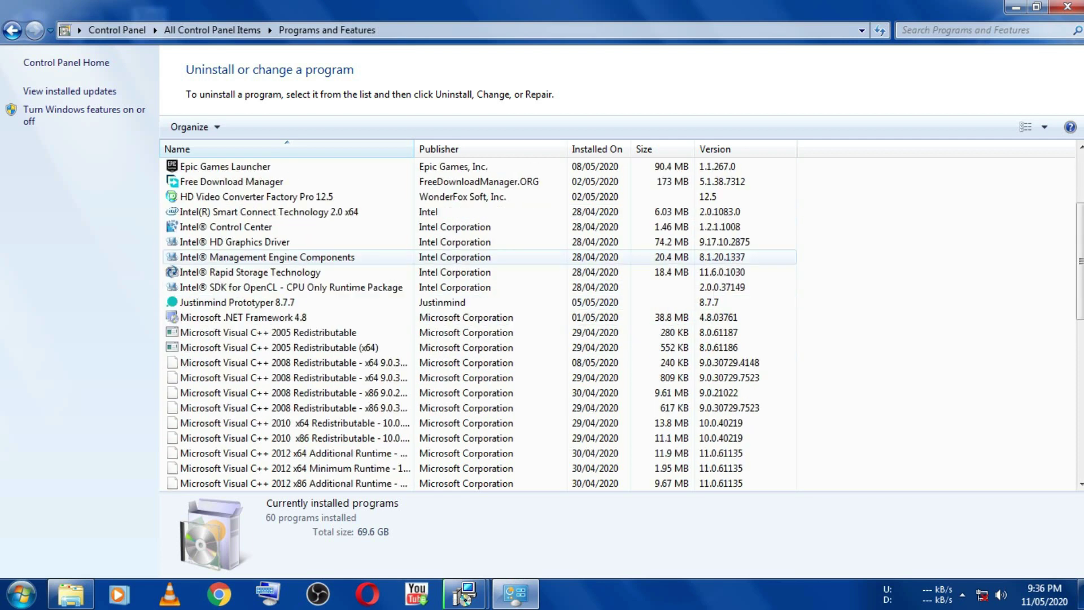
scroll(474, 256, "down", 3)
scroll(475, 302, "down", 1)
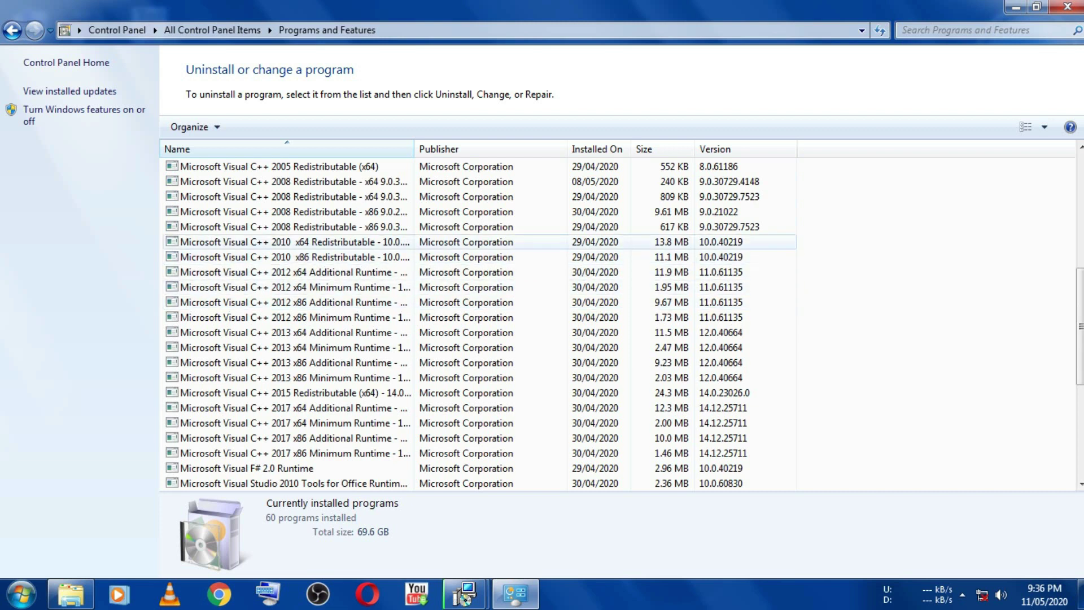
scroll(474, 385, "down", 4)
scroll(475, 379, "down", 2)
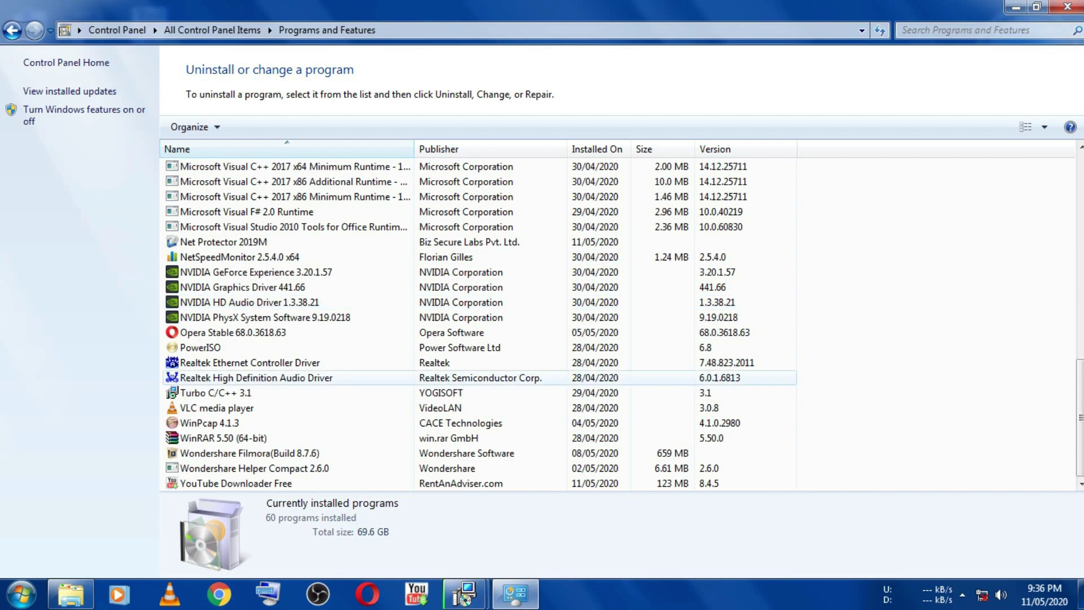
scroll(474, 302, "up", 1)
left_click(246, 287)
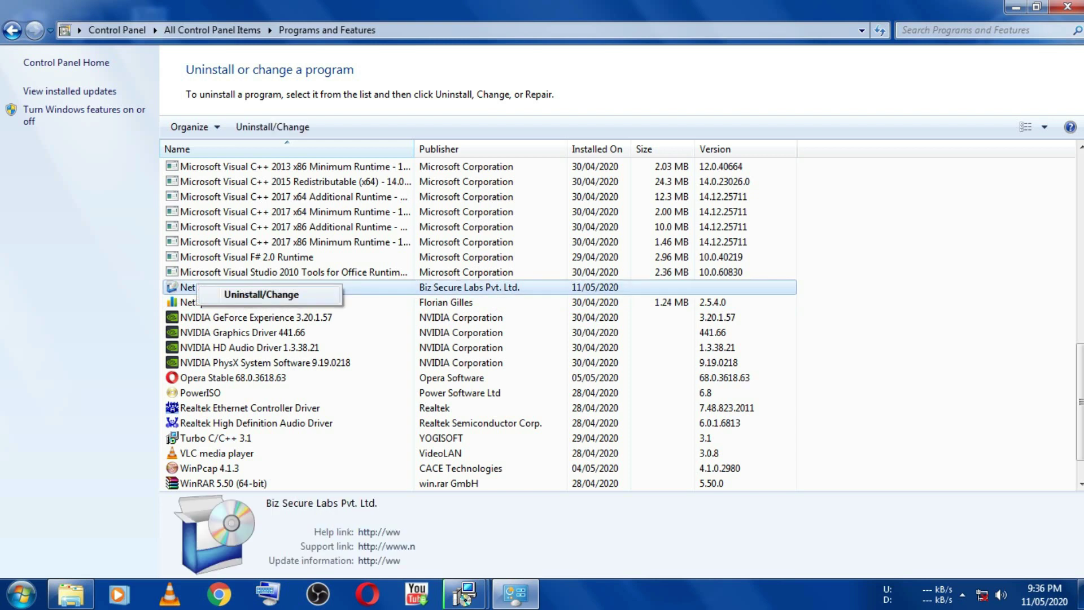
left_click(261, 295)
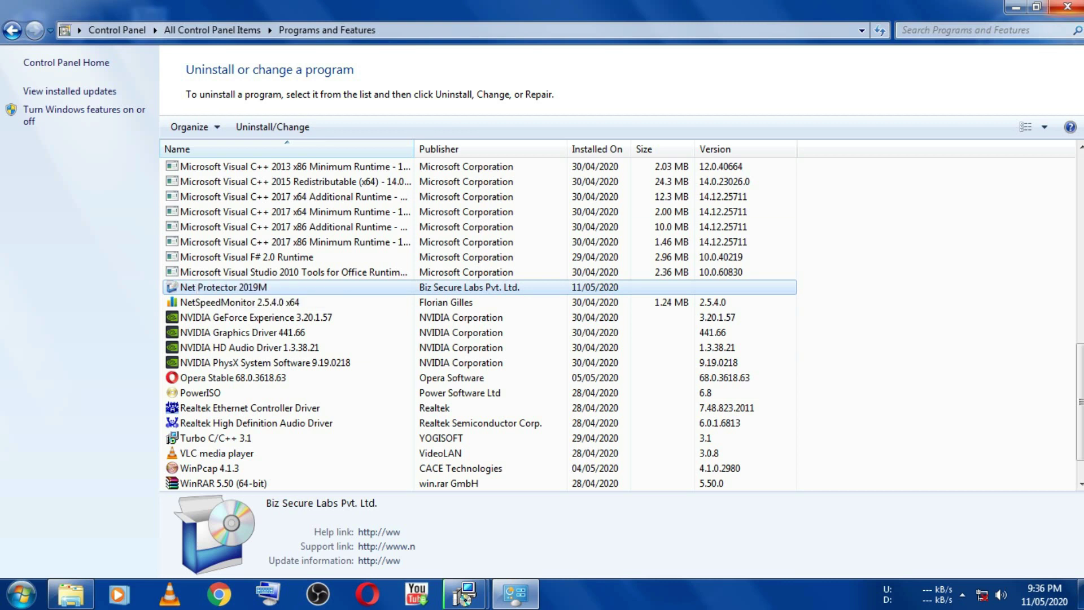
left_click(463, 595)
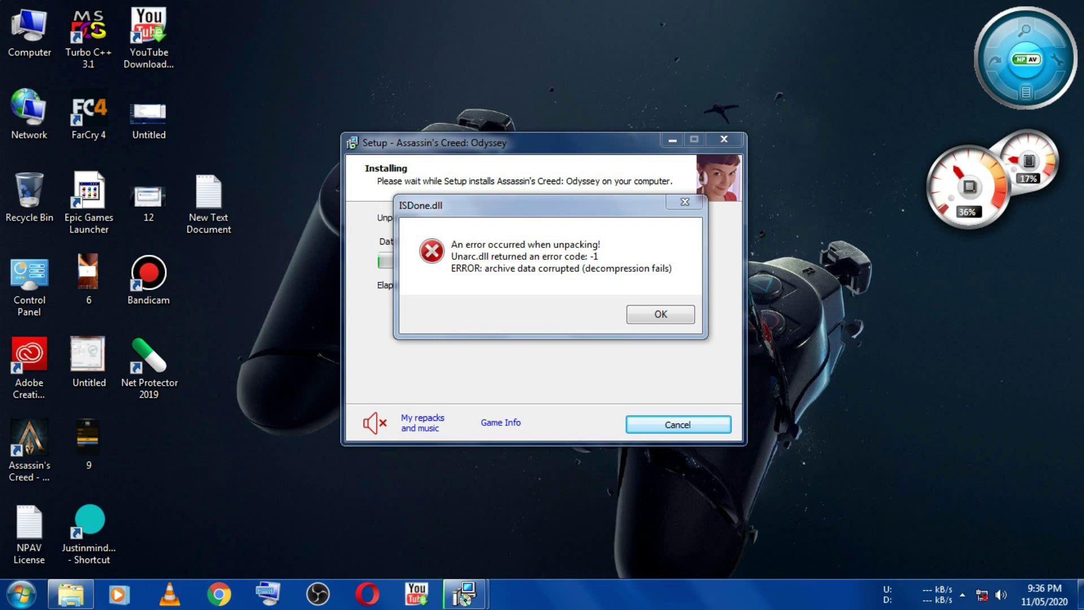
Dismiss the ISDone.dll unpacking error and finish out of the failed Odyssey setup
key("Return")
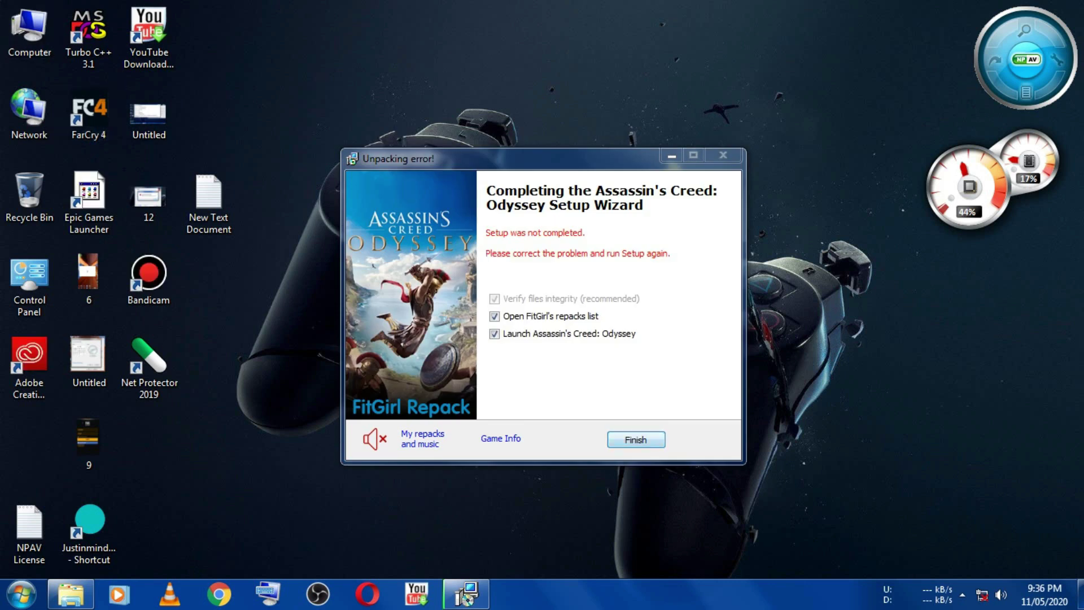
key("Return")
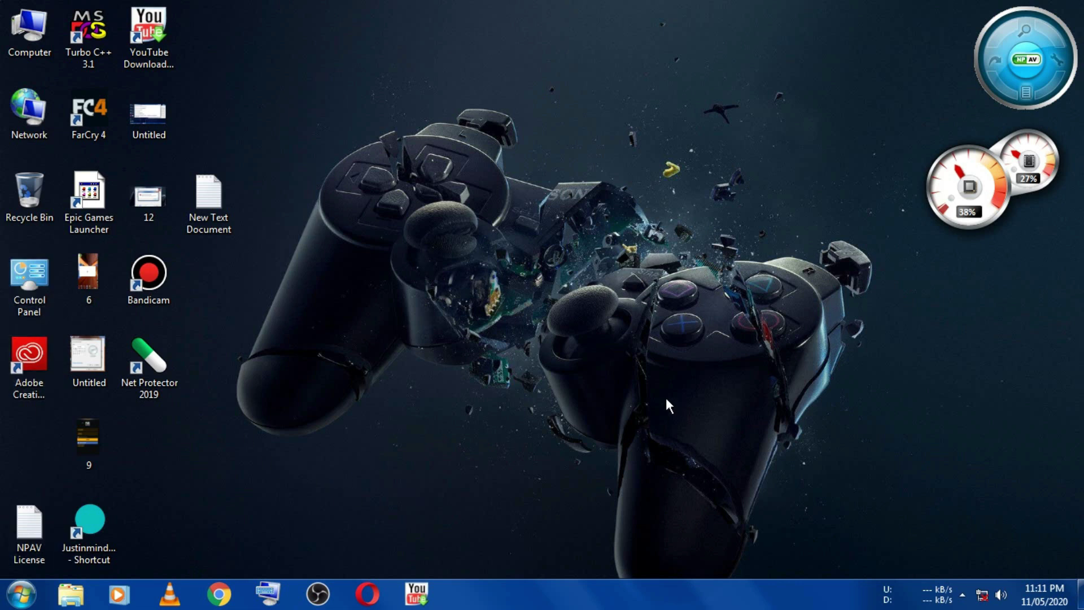
Reach Windows Defender through Start and the Control Panel
left_click(13, 604)
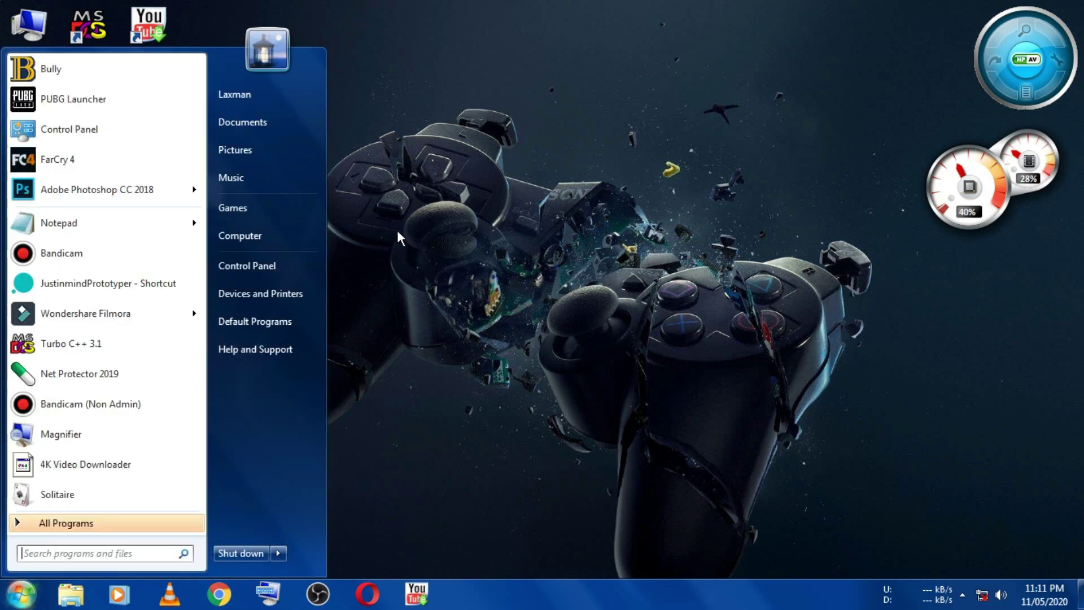
left_click(273, 267)
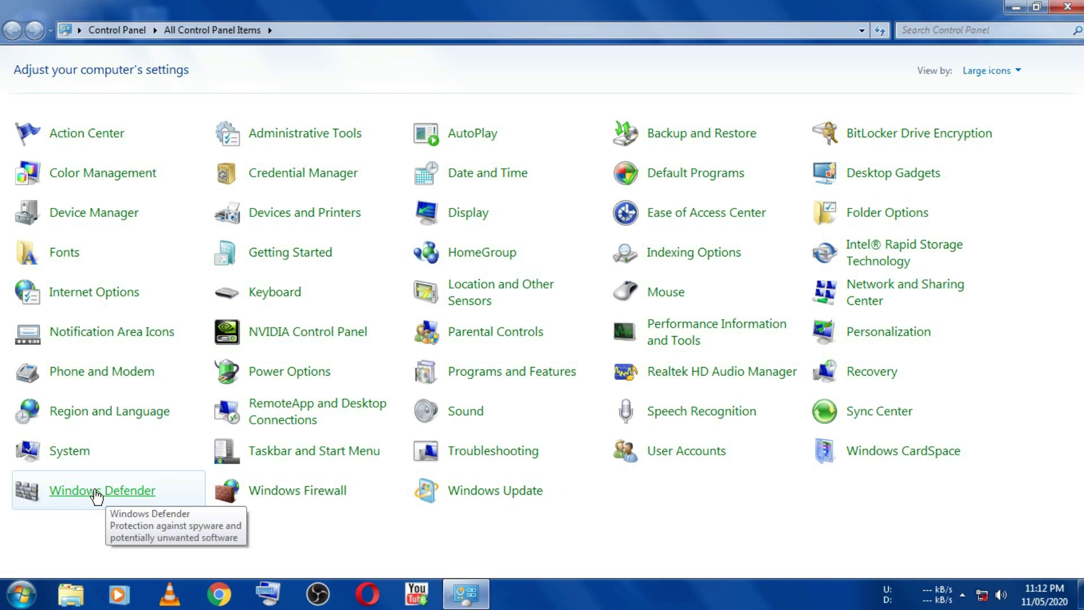
left_click(118, 495)
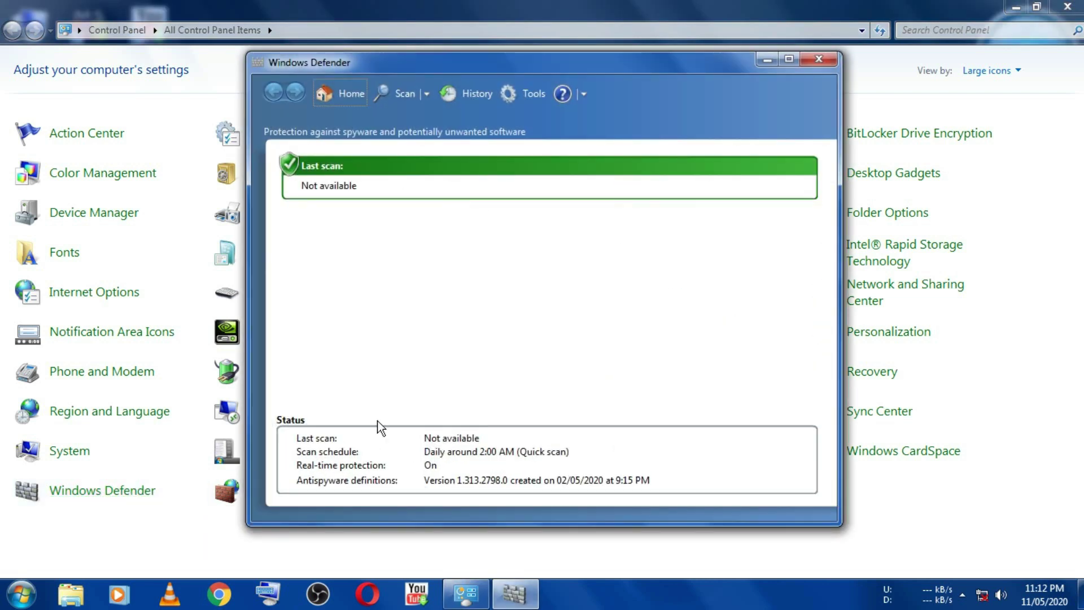
Uncheck Use real-time protection in Defender's Tools > Options, save, and close Defender
left_click(531, 93)
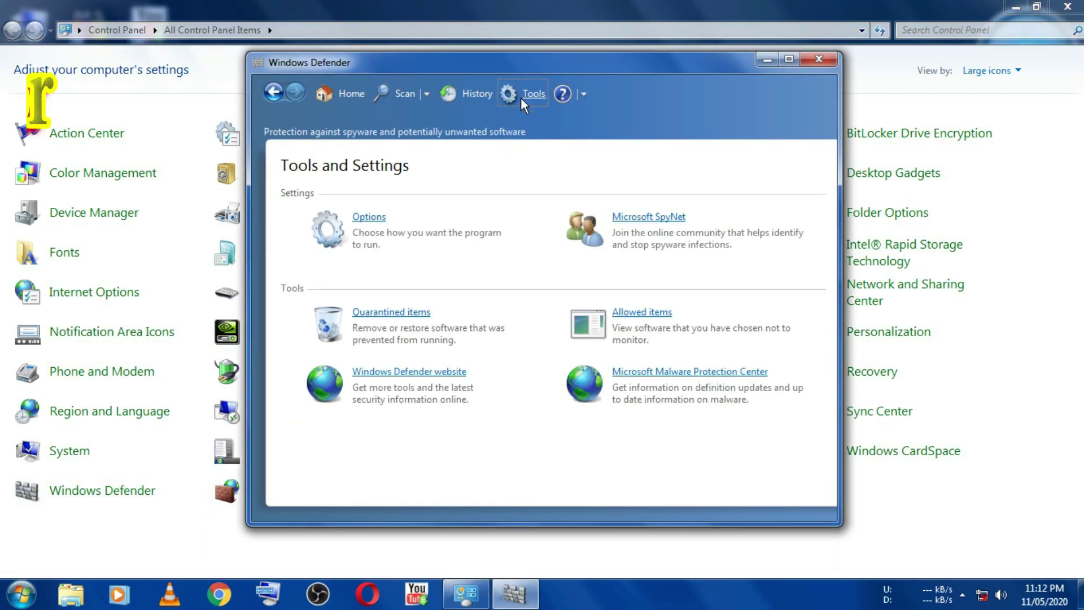
left_click(370, 217)
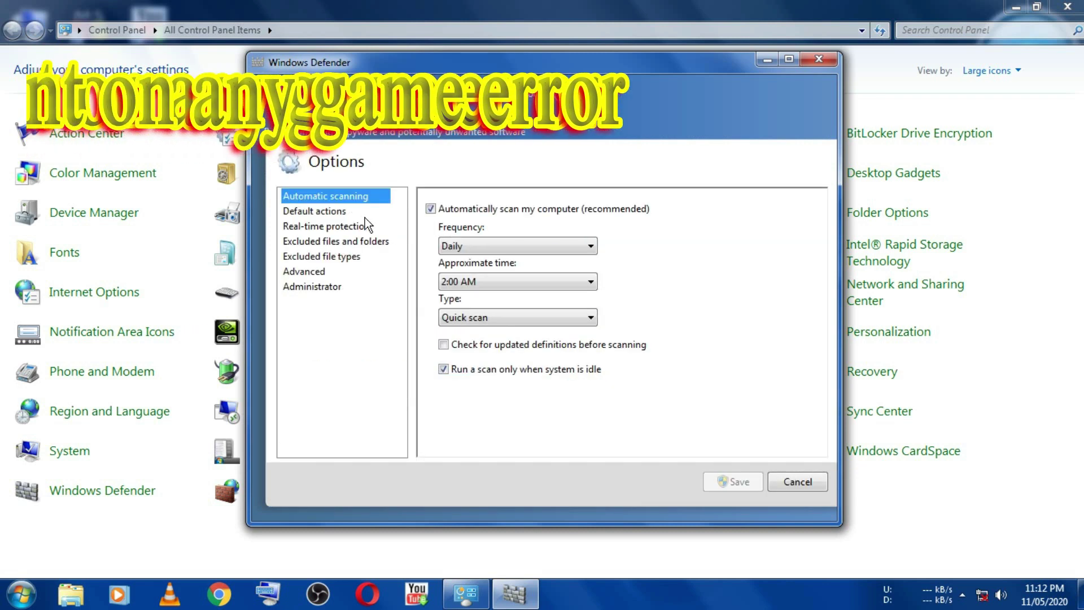
left_click(333, 234)
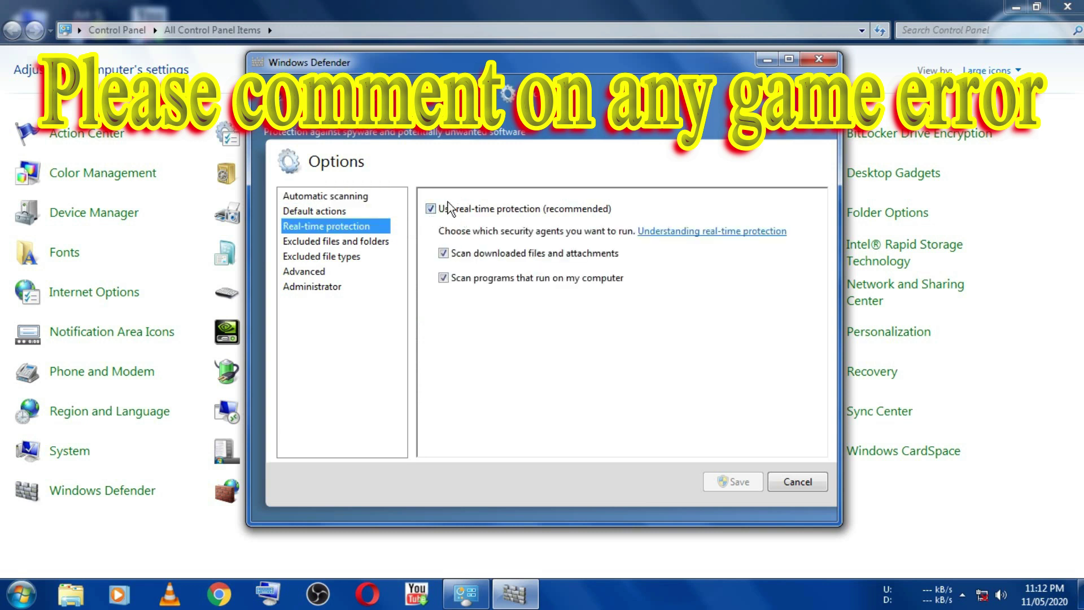
left_click(431, 209)
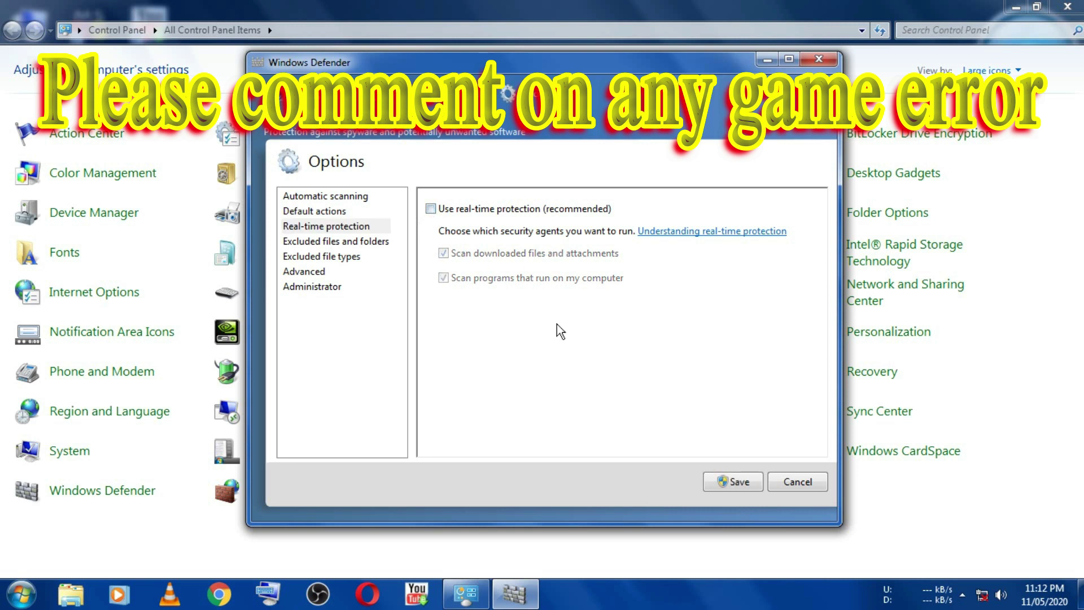
left_click(731, 483)
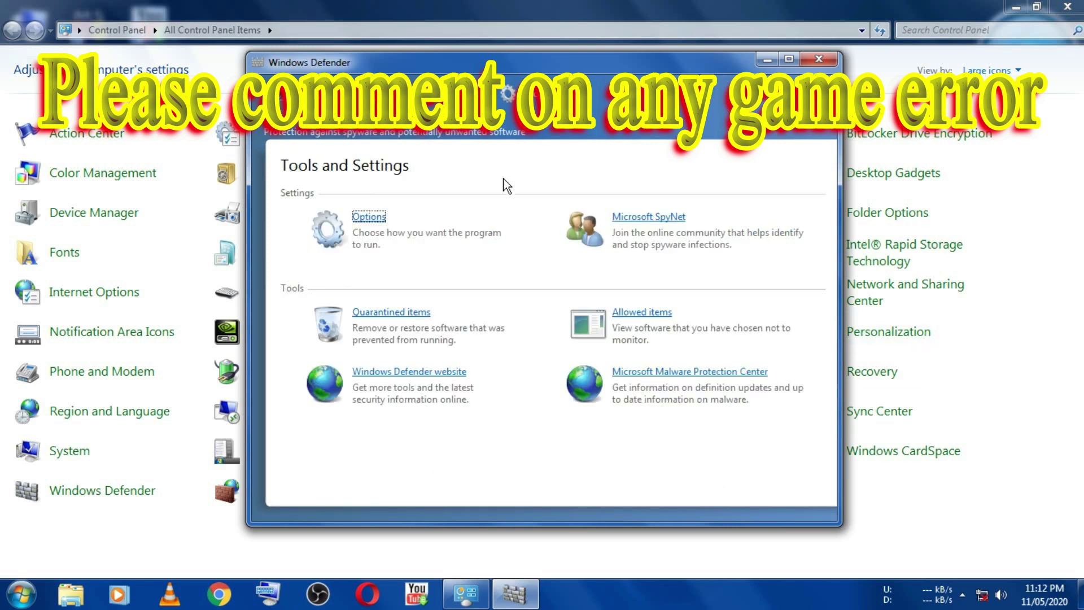
left_click(819, 59)
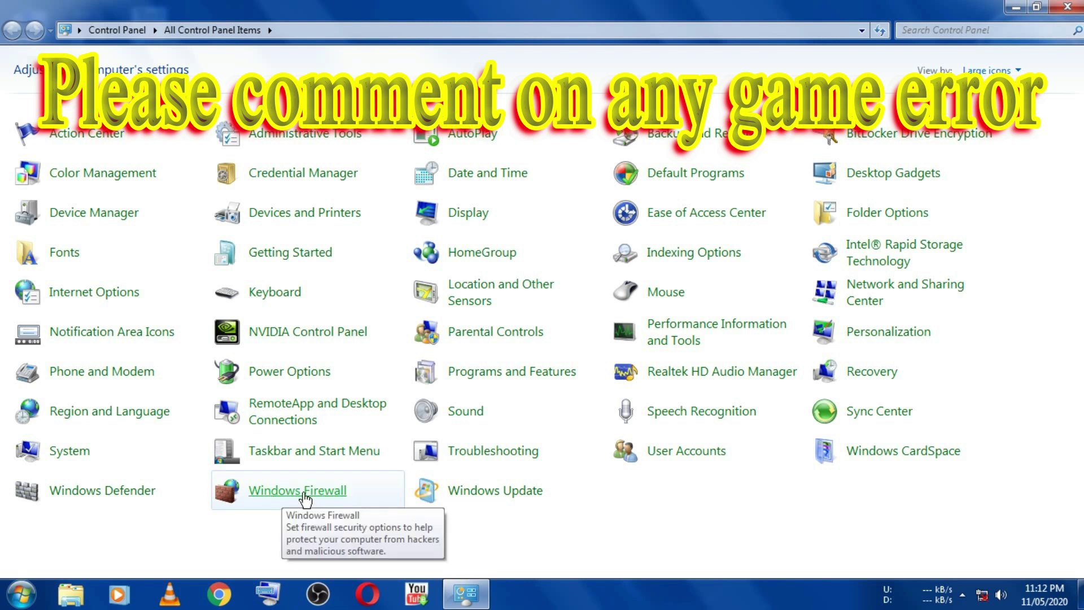
Select Turn off Windows Firewall for both private and public networks and confirm with OK
left_click(305, 500)
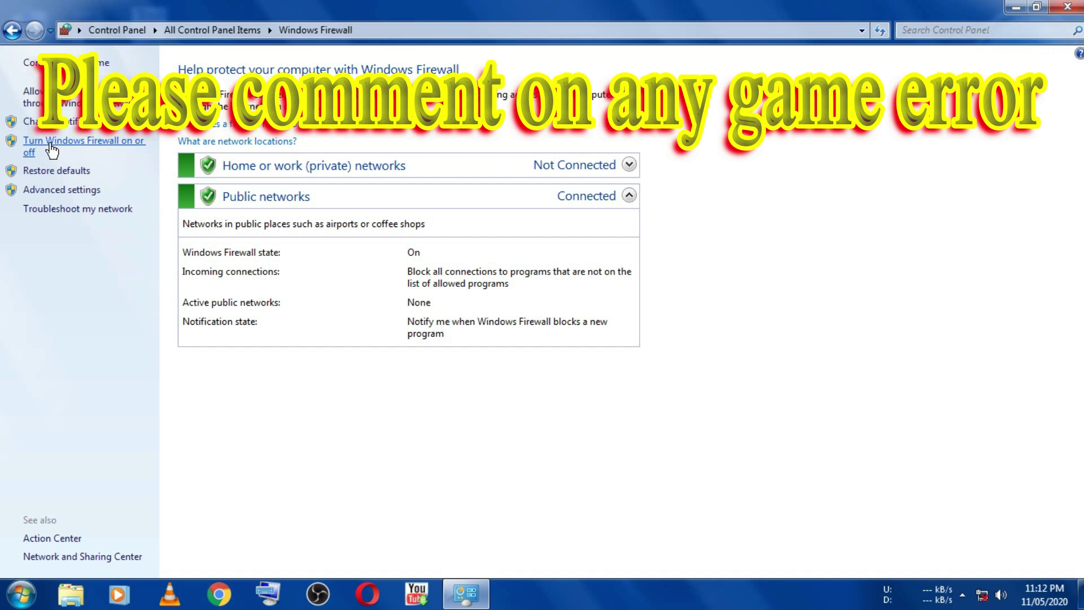
left_click(108, 149)
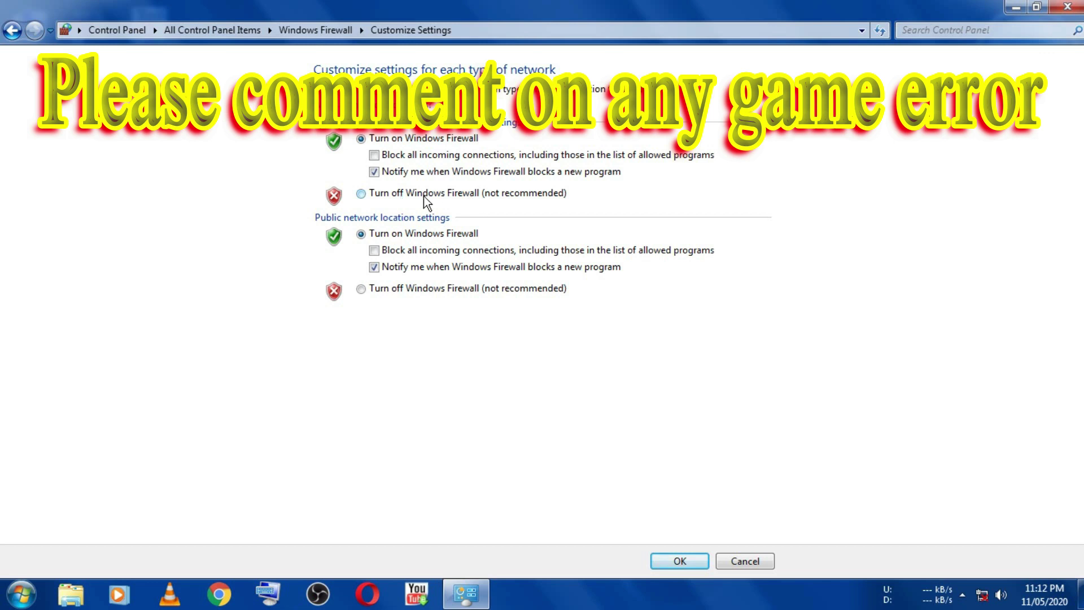
left_click(361, 195)
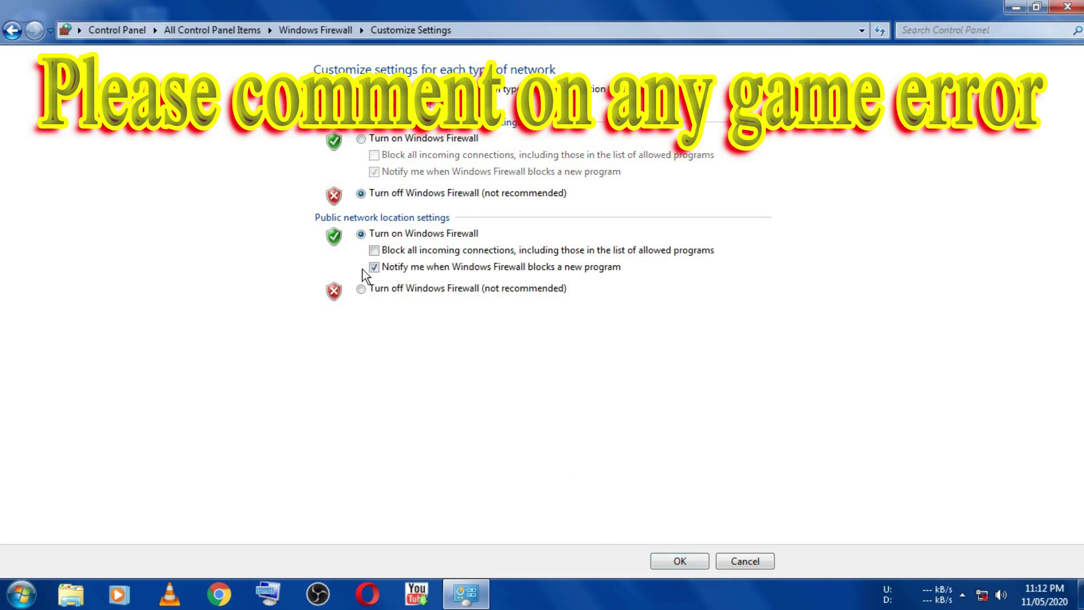
left_click(362, 288)
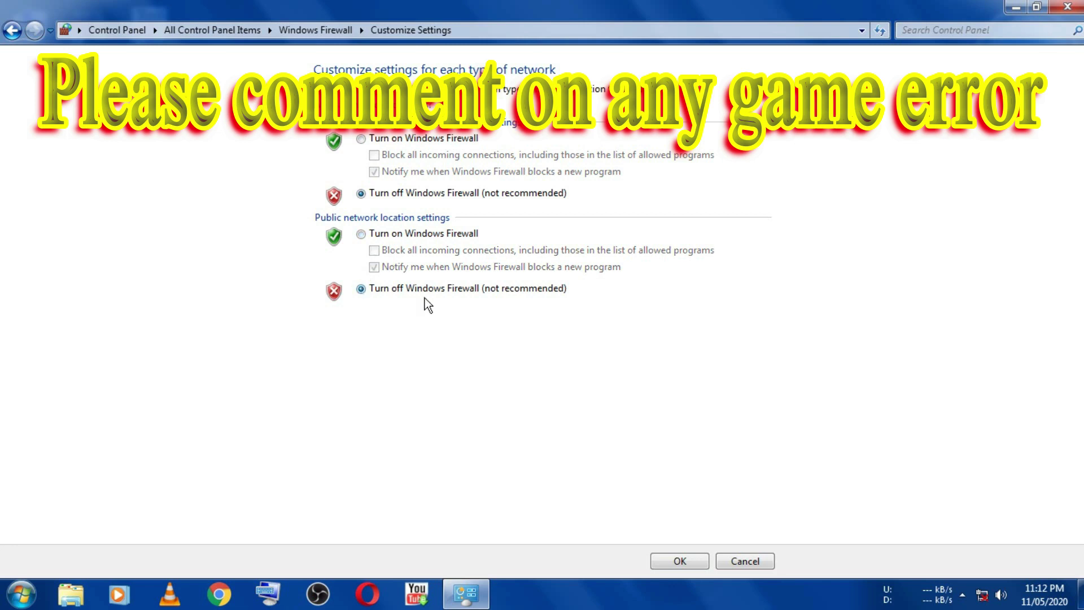
left_click(680, 563)
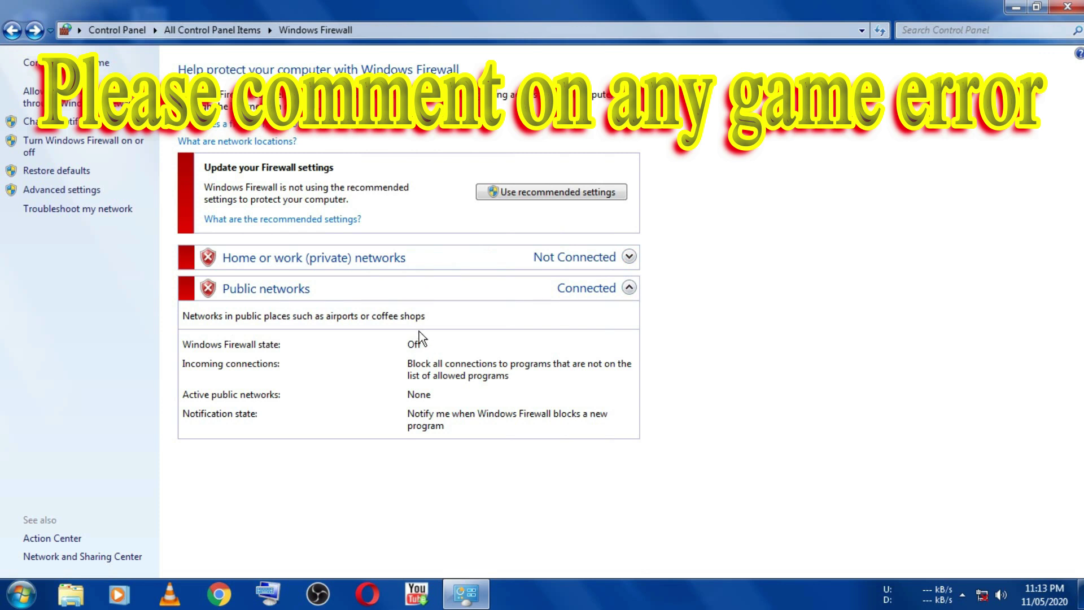
left_click(1068, 7)
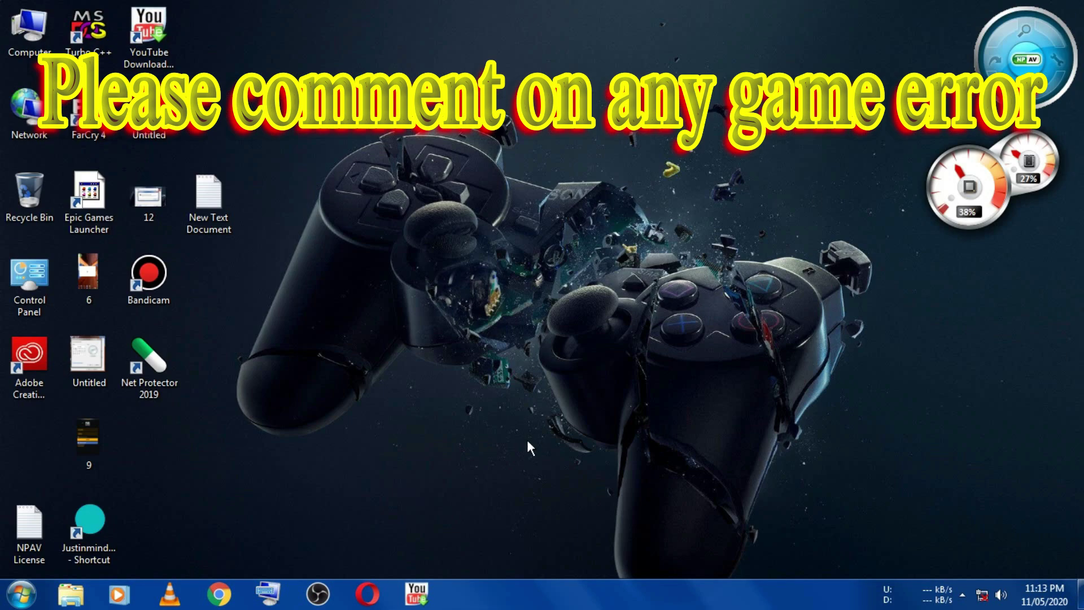